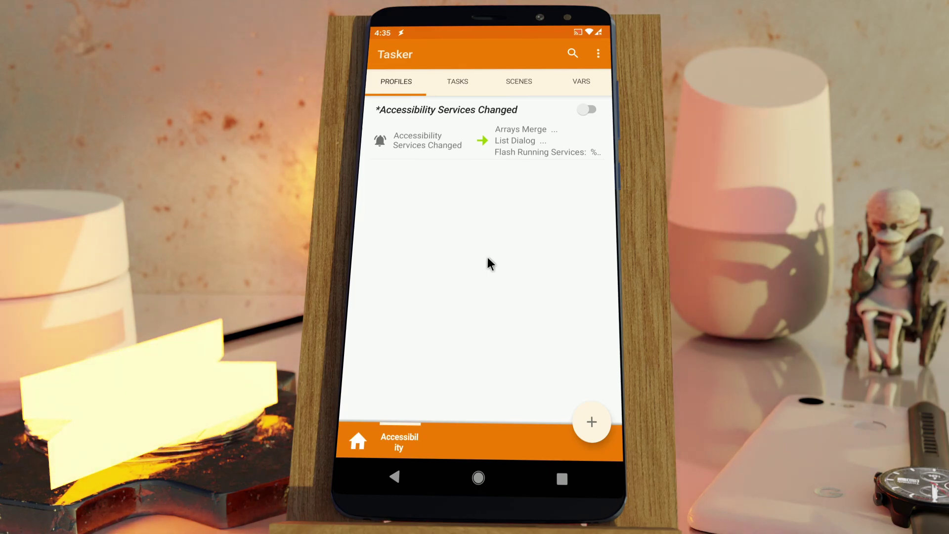
Open Tasker's Preferences from the three-dot overflow menu.
{"action": "left_click", "coordinate": [598, 54]}
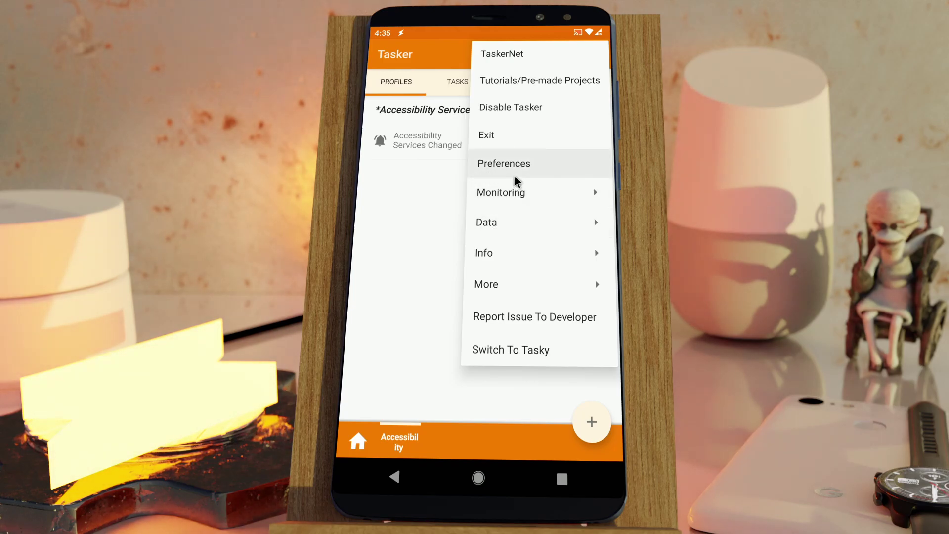
{"action": "left_click", "coordinate": [447, 263]}
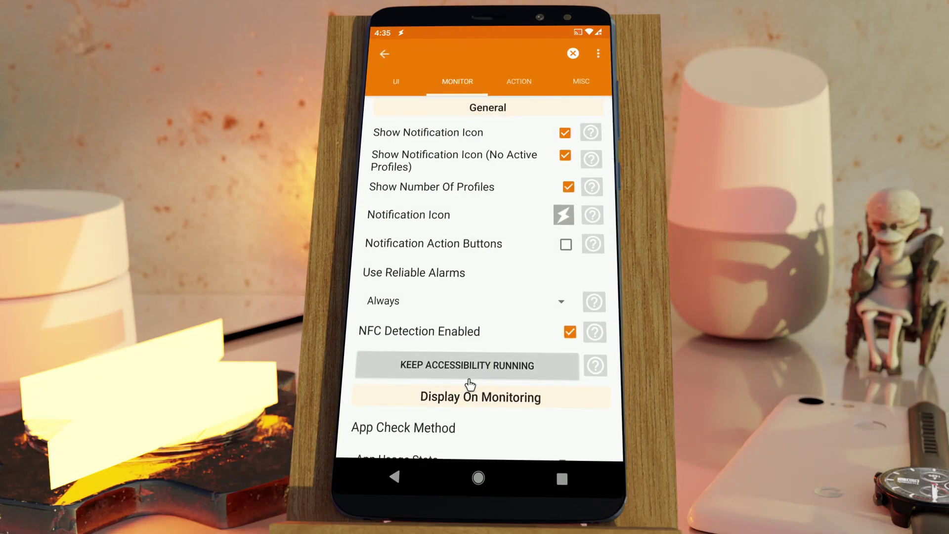
Tick AutoInput in the Keep Accessibility Running list and confirm with OK.
{"action": "left_click", "coordinate": [479, 374]}
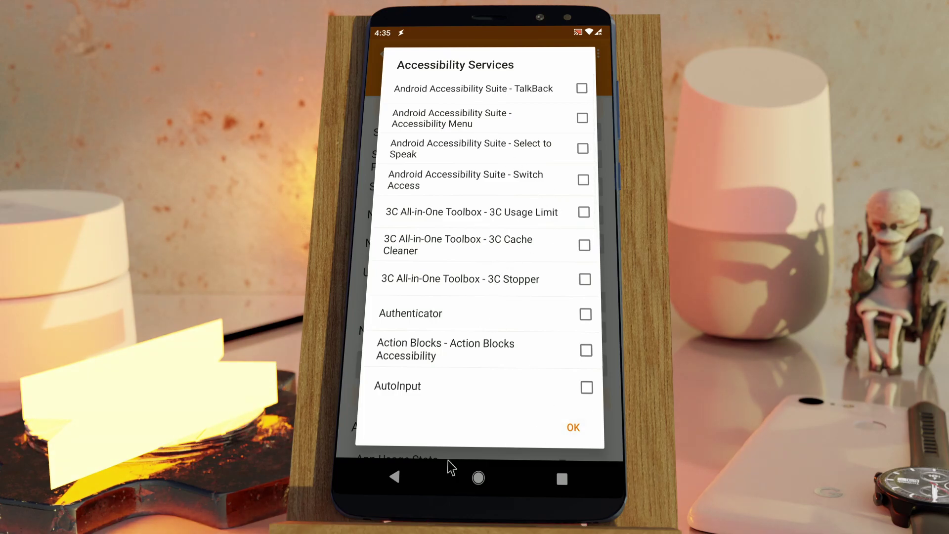
{"action": "left_click", "coordinate": [401, 478]}
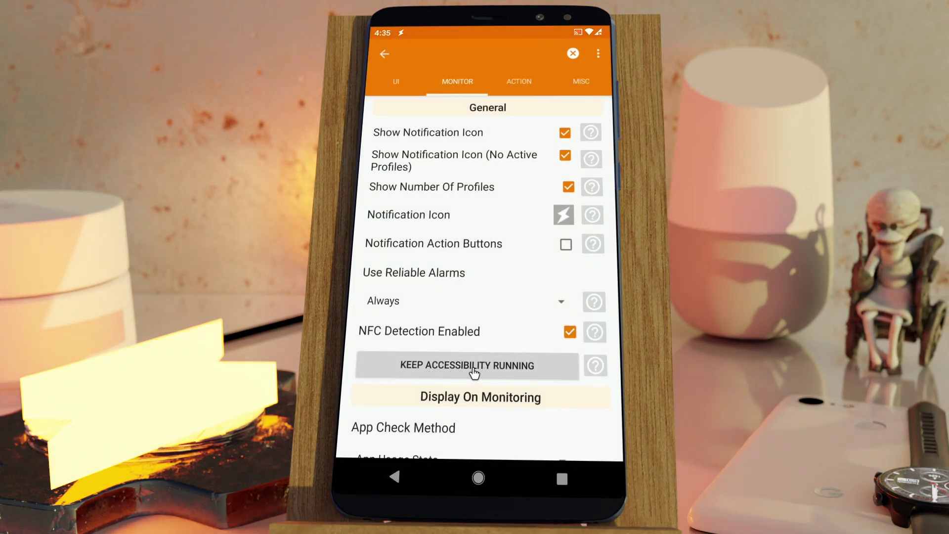
{"action": "left_click", "coordinate": [473, 370]}
{"action": "scroll", "coordinate": [528, 327], "scroll_direction": "down", "scroll_amount": 5}
{"action": "scroll", "coordinate": [548, 292], "scroll_direction": "down", "scroll_amount": 3}
{"action": "scroll", "coordinate": [525, 283], "scroll_direction": "up", "scroll_amount": 2}
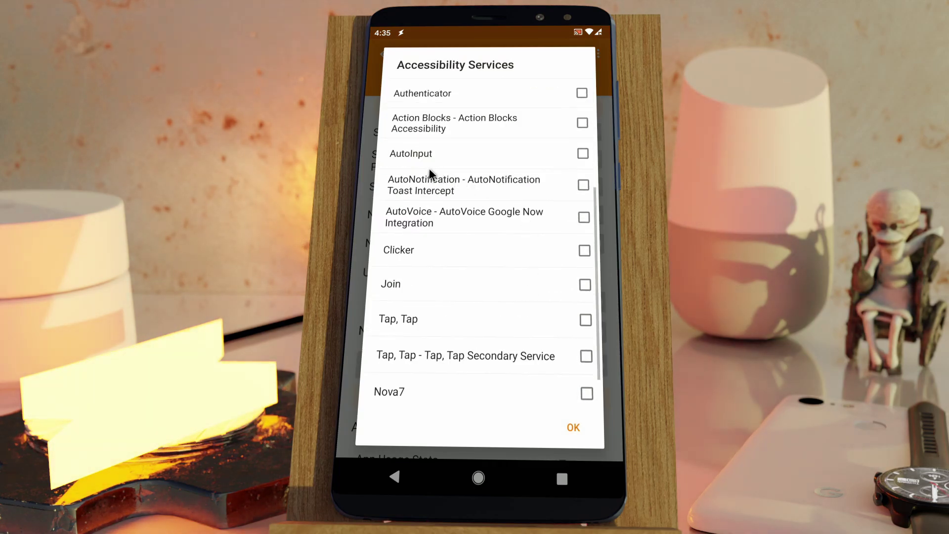
{"action": "left_click", "coordinate": [582, 154]}
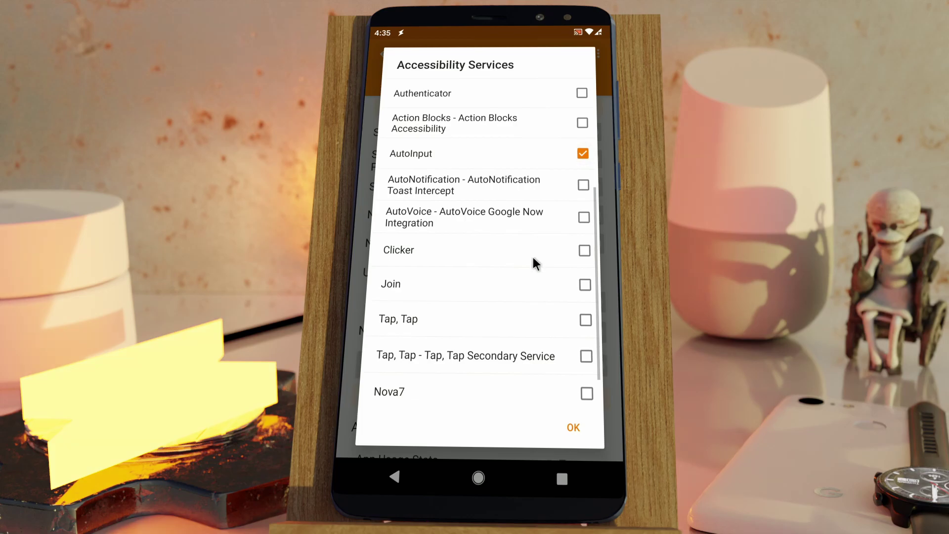
{"action": "left_click", "coordinate": [569, 428]}
Switch off the AutoInput accessibility service from its Settings page via Recents.
{"action": "left_click", "coordinate": [561, 478]}
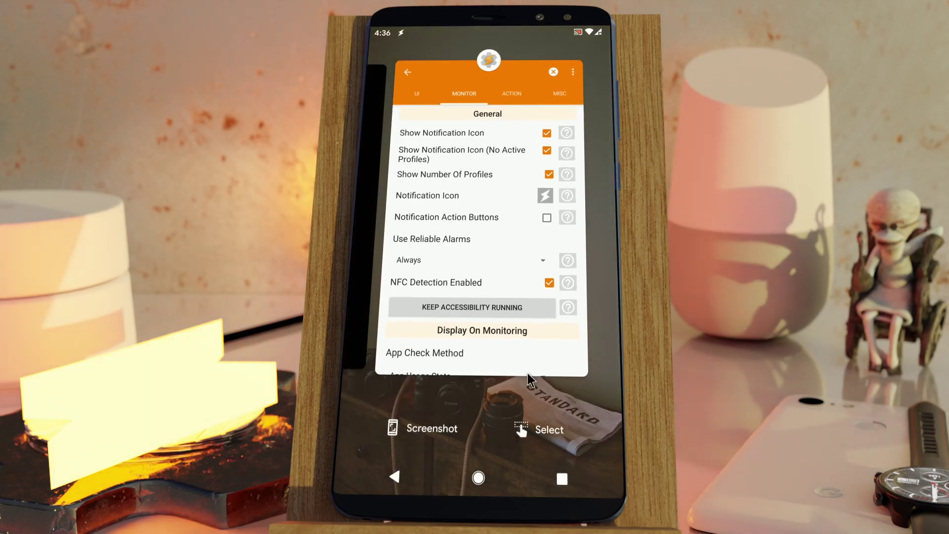
{"action": "left_click_drag", "start_coordinate": [430, 282], "coordinate": [528, 257]}
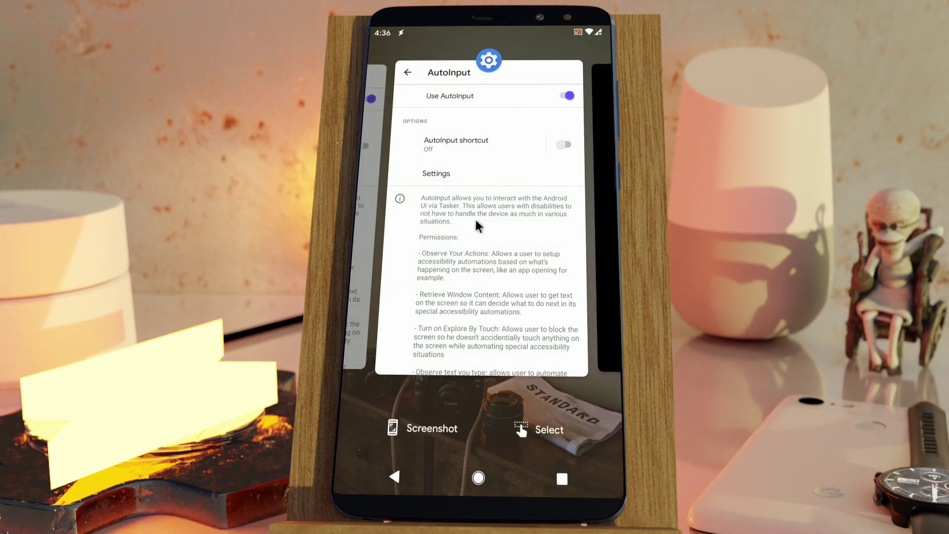
{"action": "left_click", "coordinate": [478, 225]}
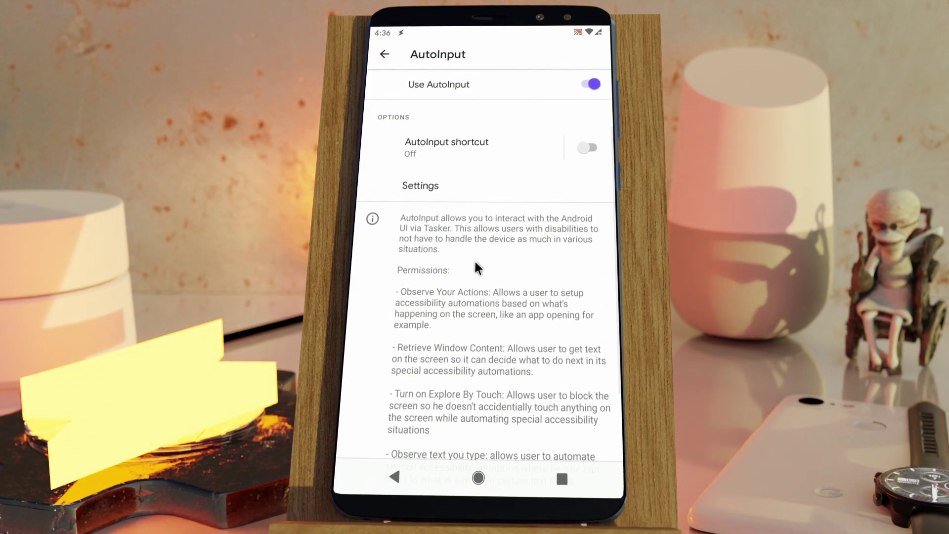
{"action": "left_click", "coordinate": [587, 84]}
{"action": "left_click", "coordinate": [561, 273]}
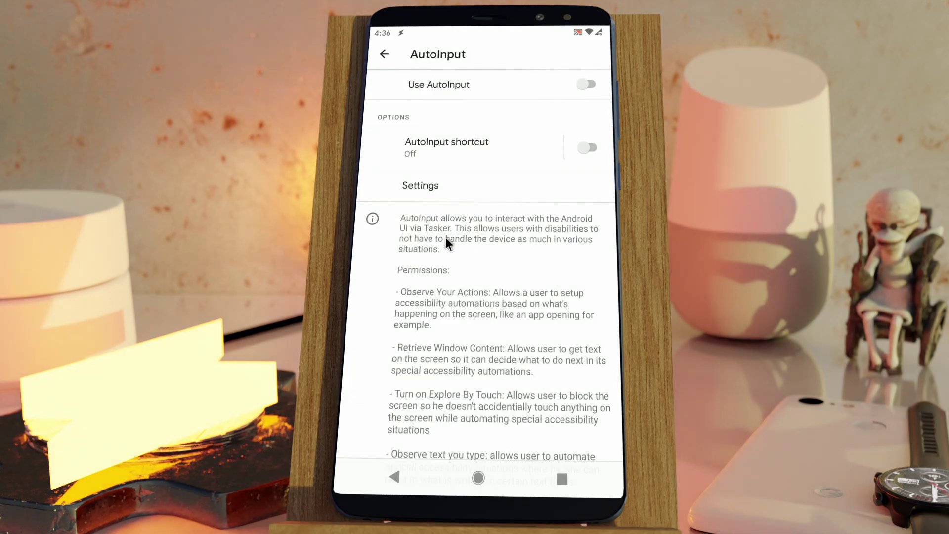
Return to Tasker's monitoring preferences via Recents, then back out of them.
{"action": "left_click", "coordinate": [561, 478]}
{"action": "left_click", "coordinate": [475, 252]}
{"action": "left_click", "coordinate": [395, 479]}
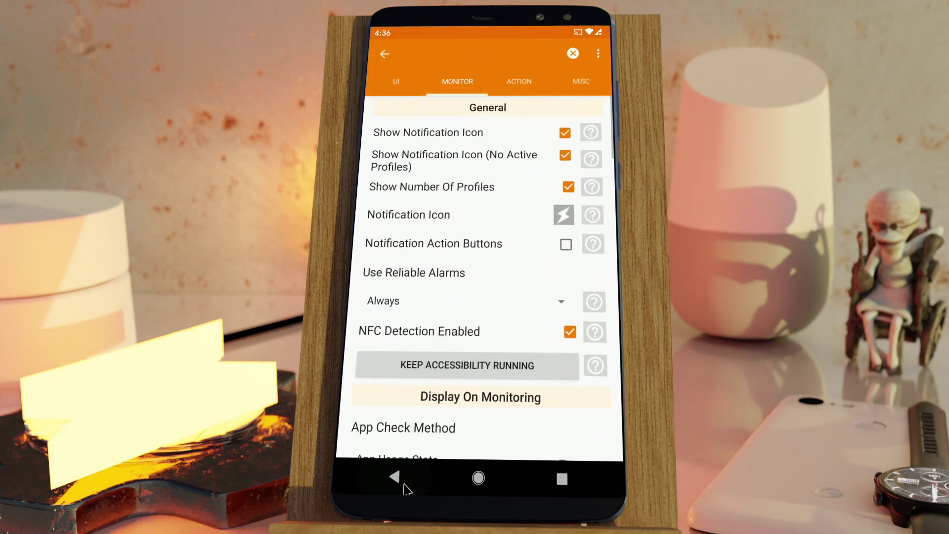
Reopen AutoInput's accessibility settings from Recents and stop the service again.
{"action": "left_click", "coordinate": [395, 478]}
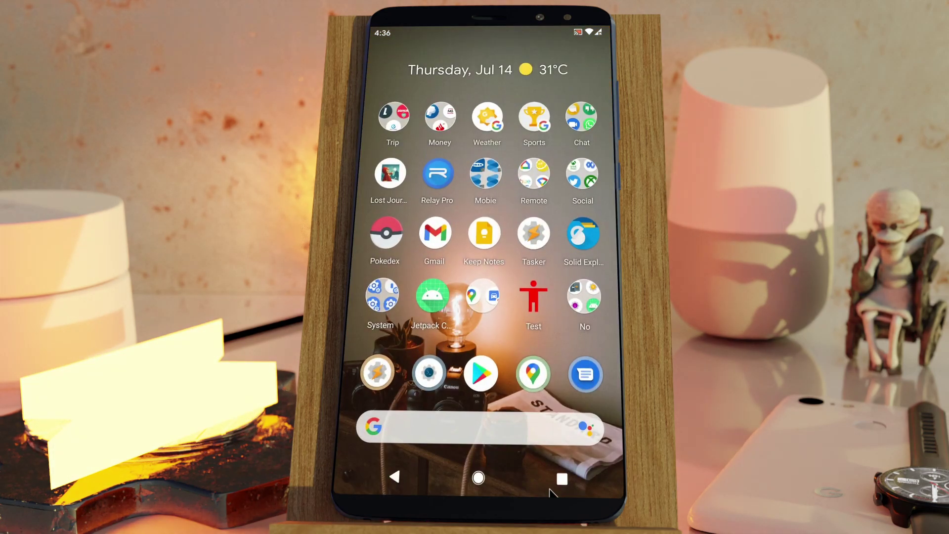
{"action": "left_click", "coordinate": [562, 478]}
{"action": "left_click", "coordinate": [375, 253]}
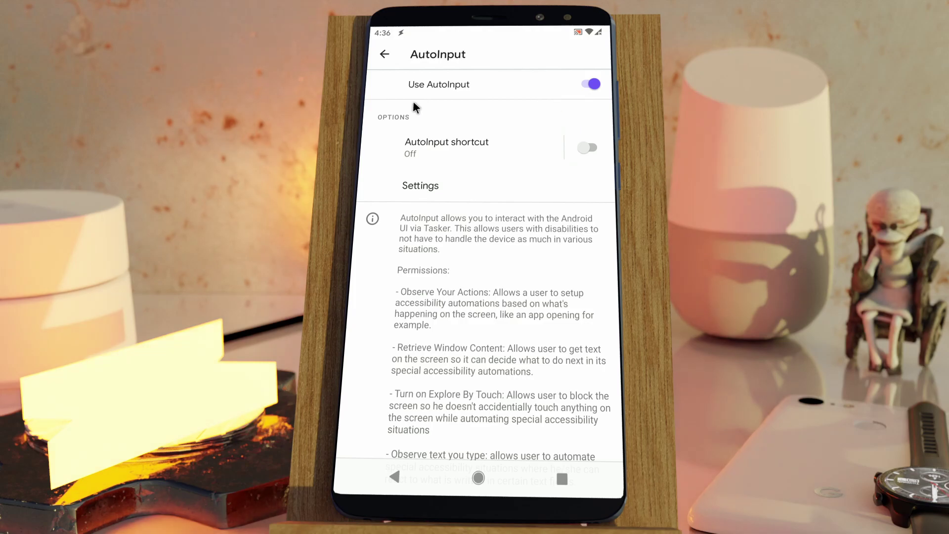
{"action": "left_click", "coordinate": [588, 84]}
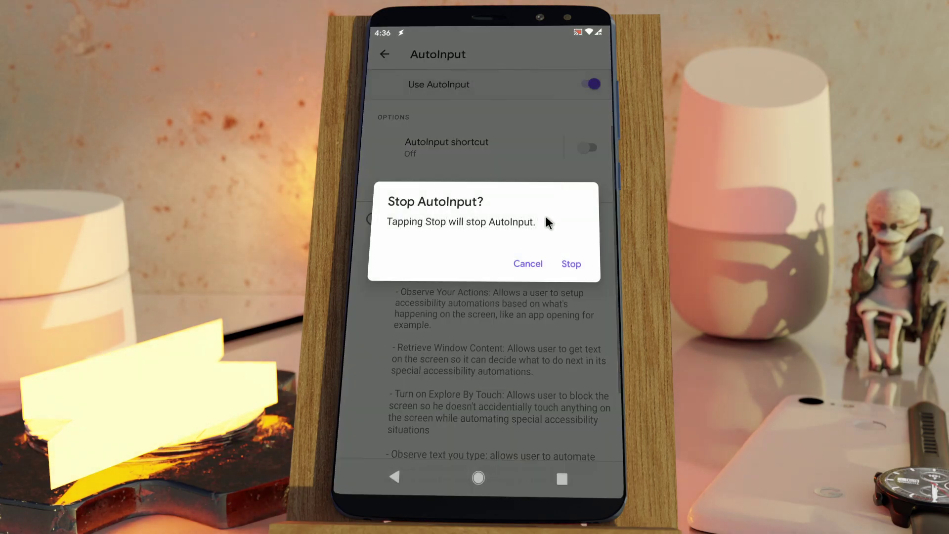
{"action": "left_click", "coordinate": [570, 264]}
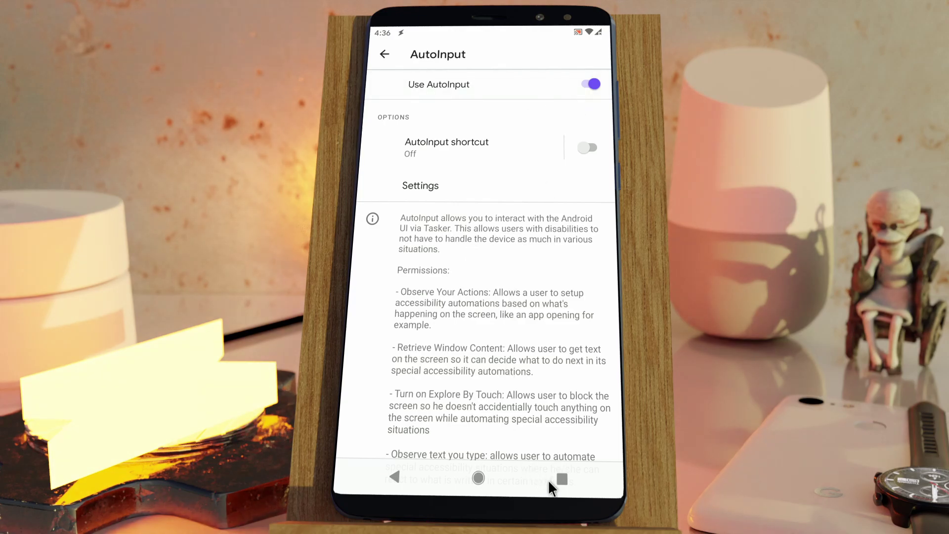
Switch back to Tasker from Recents and show the Tasks list with the Accessibility task.
{"action": "left_click", "coordinate": [562, 478]}
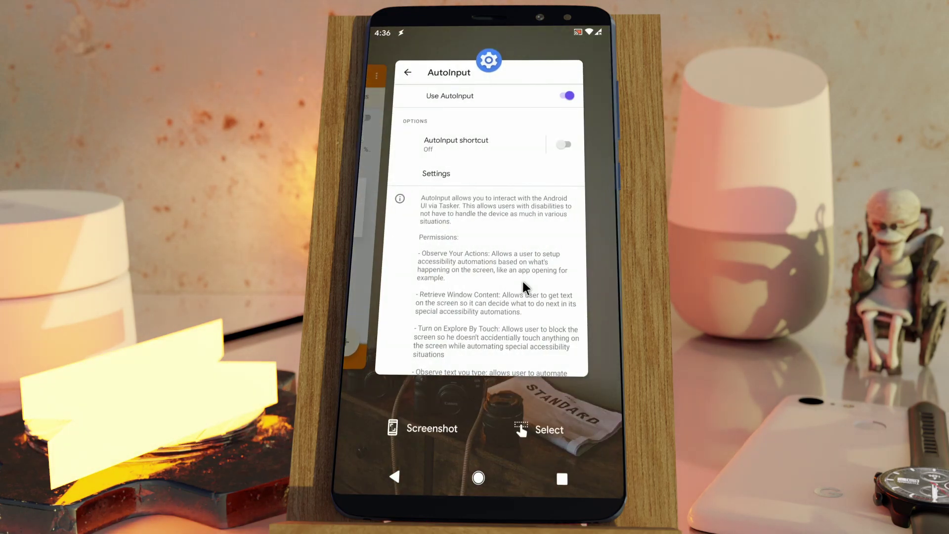
{"action": "left_click_drag", "start_coordinate": [400, 290], "coordinate": [555, 280]}
{"action": "left_click_drag", "start_coordinate": [406, 289], "coordinate": [502, 271]}
{"action": "left_click", "coordinate": [502, 317]}
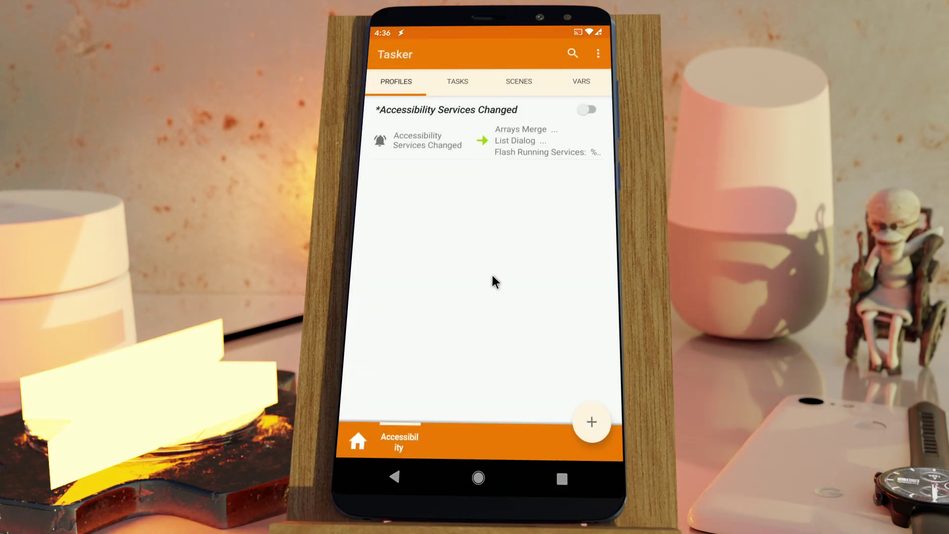
{"action": "left_click", "coordinate": [461, 82]}
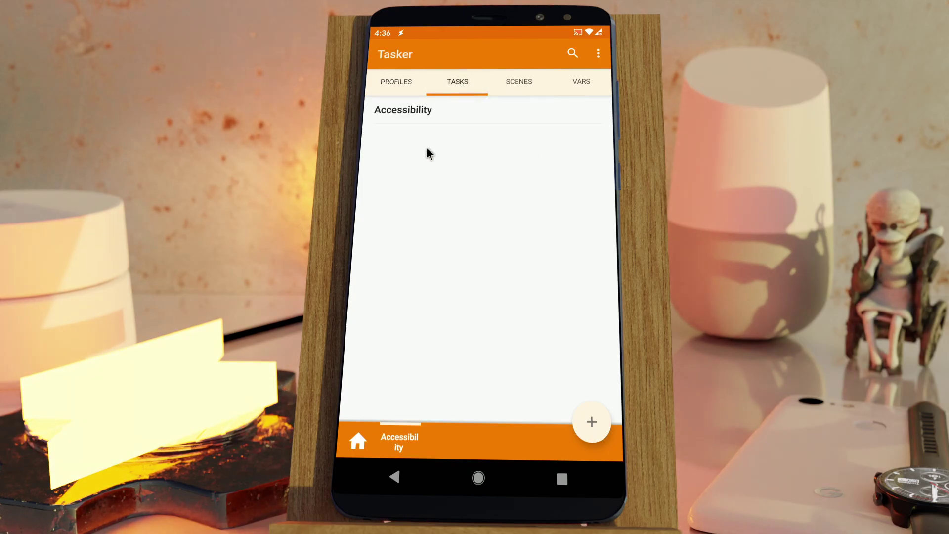
Open the Accessibility task and review its first two Accessibility Services actions.
{"action": "left_click", "coordinate": [462, 109]}
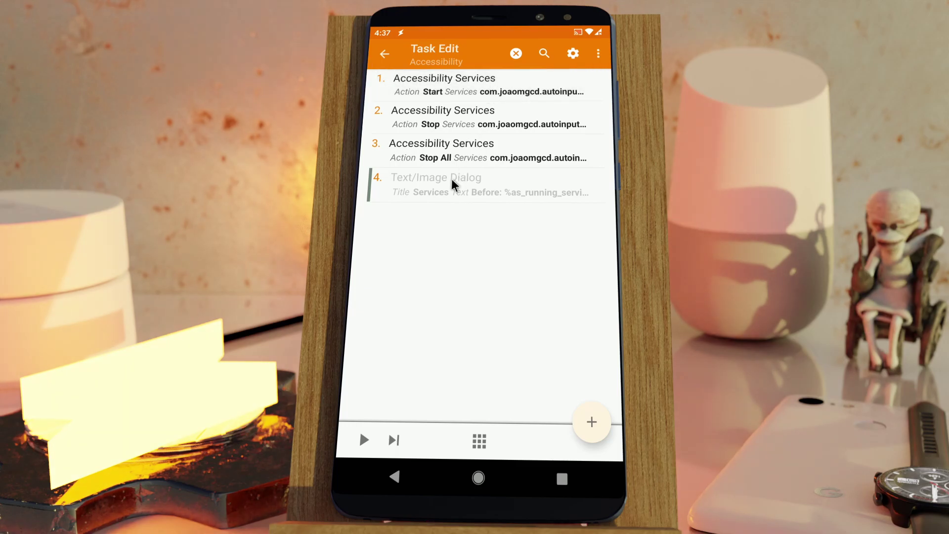
{"action": "scroll", "coordinate": [460, 290], "scroll_direction": "down", "scroll_amount": 5}
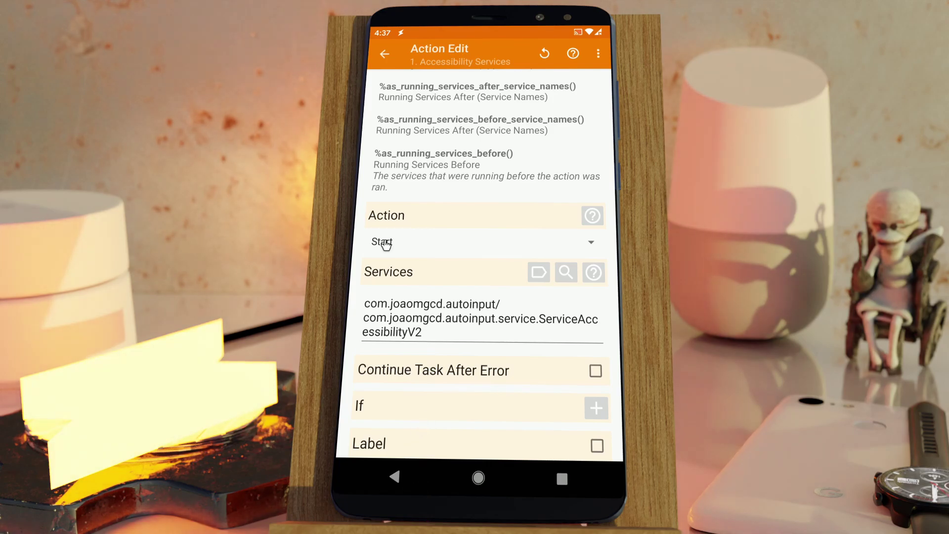
{"action": "left_click", "coordinate": [396, 477]}
{"action": "left_click", "coordinate": [448, 117]}
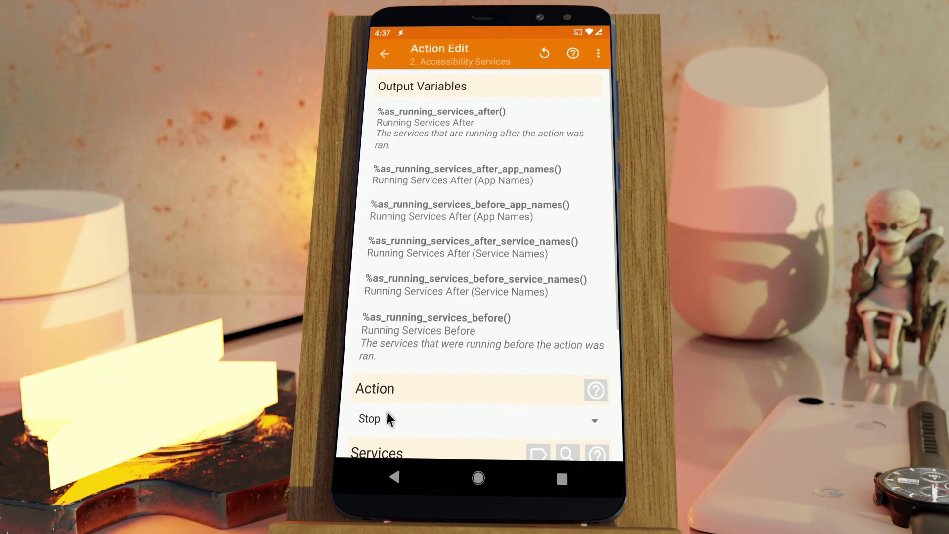
{"action": "scroll", "coordinate": [403, 296], "scroll_direction": "down", "scroll_amount": 2}
{"action": "scroll", "coordinate": [402, 297], "scroll_direction": "down", "scroll_amount": 1}
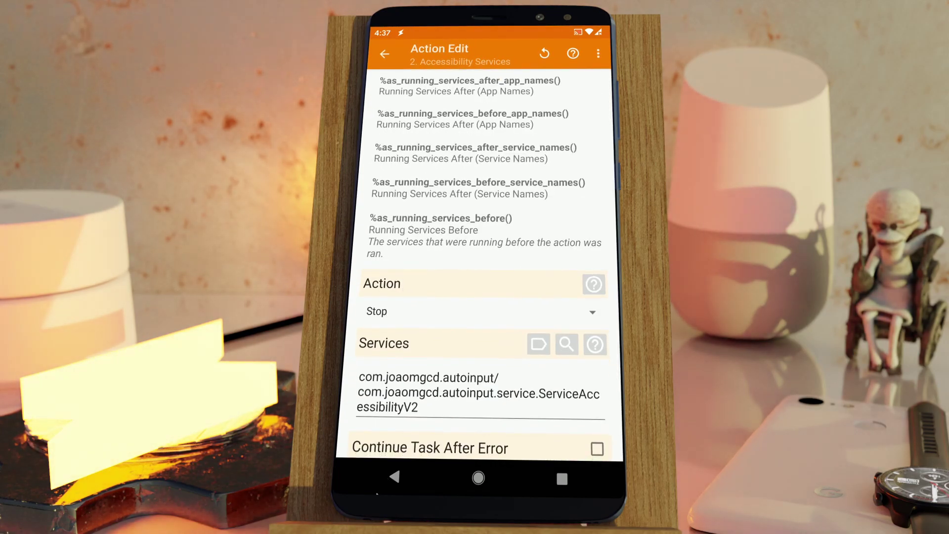
{"action": "left_click", "coordinate": [395, 478]}
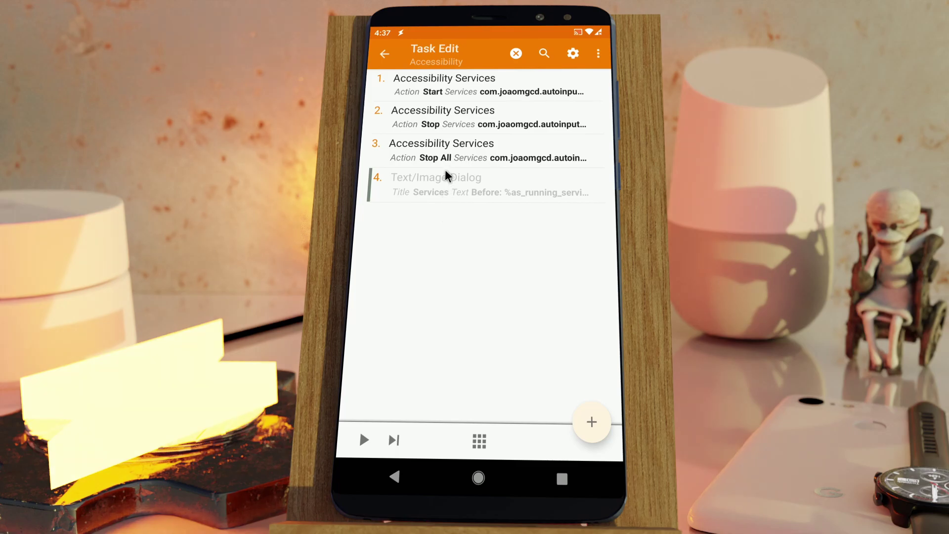
Open the third action and view its Action options, keeping Stop All.
{"action": "left_click", "coordinate": [447, 160]}
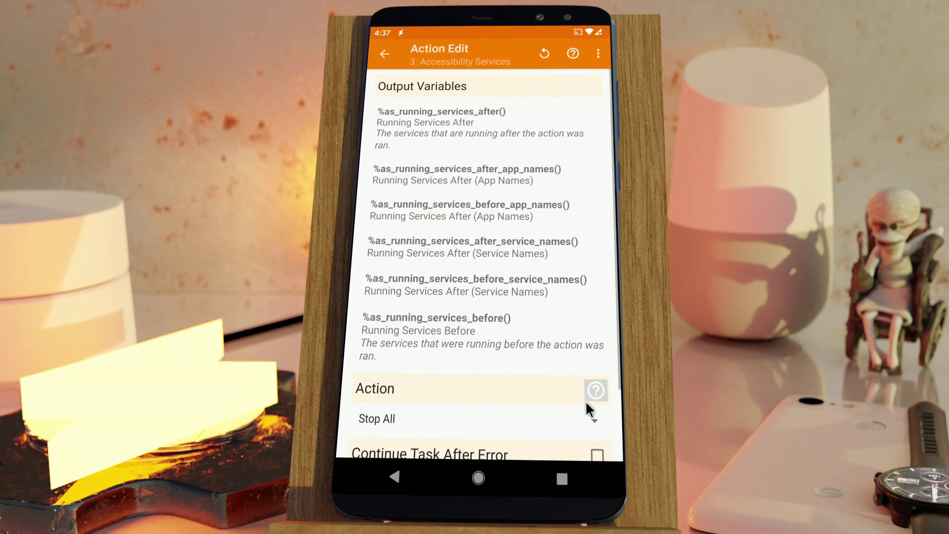
{"action": "scroll", "coordinate": [510, 348], "scroll_direction": "down", "scroll_amount": 3}
{"action": "scroll", "coordinate": [505, 296], "scroll_direction": "down", "scroll_amount": 3}
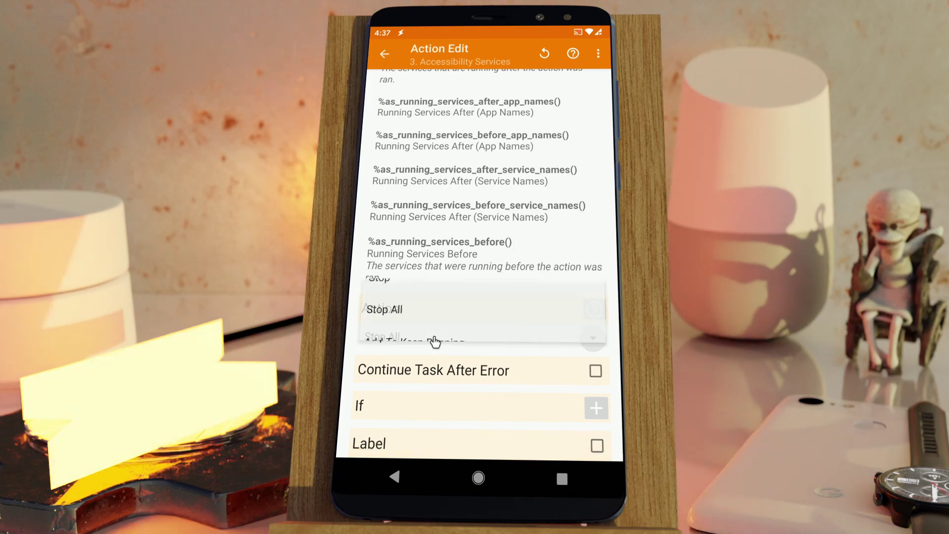
{"action": "left_click", "coordinate": [434, 338]}
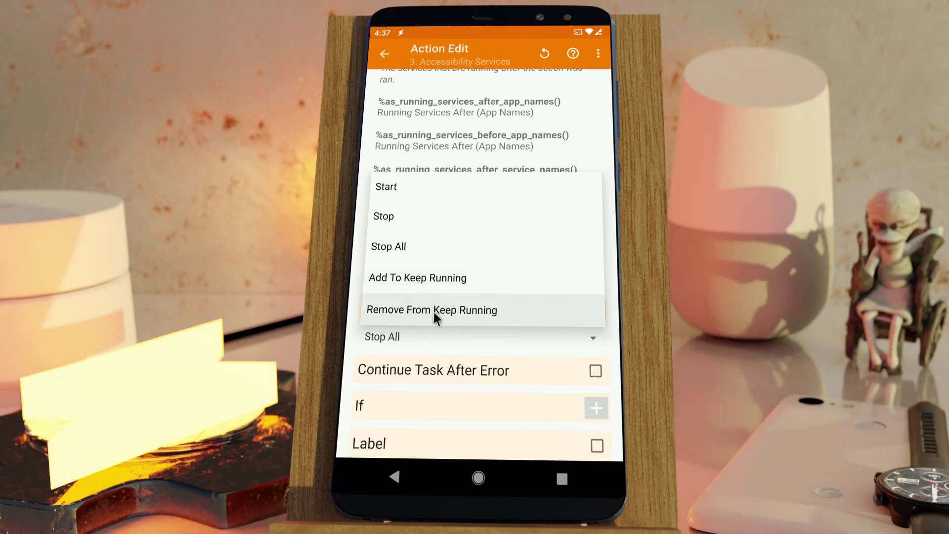
{"action": "left_click", "coordinate": [433, 373]}
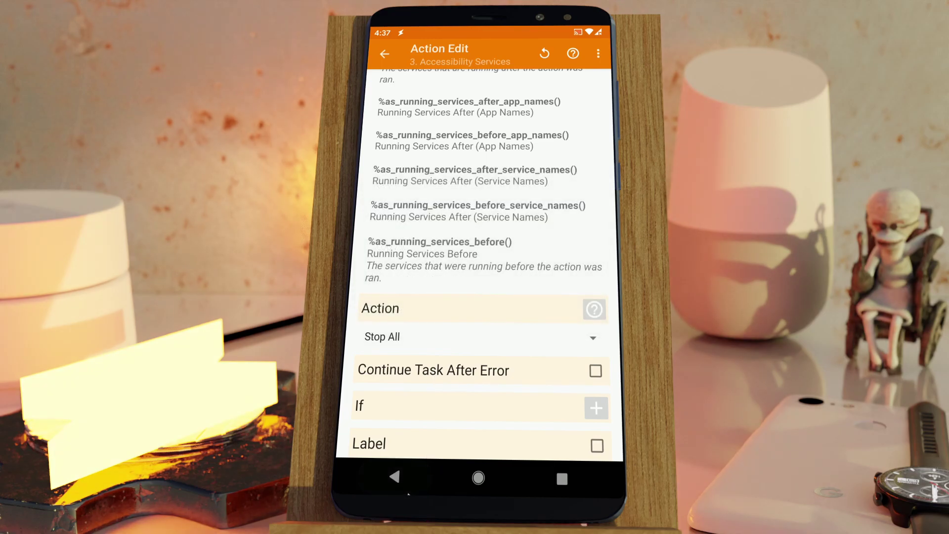
Enable the Accessibility Services Changed profile in Profiles and apply the change.
{"action": "key", "text": "Escape"}
{"action": "key", "text": "Escape"}
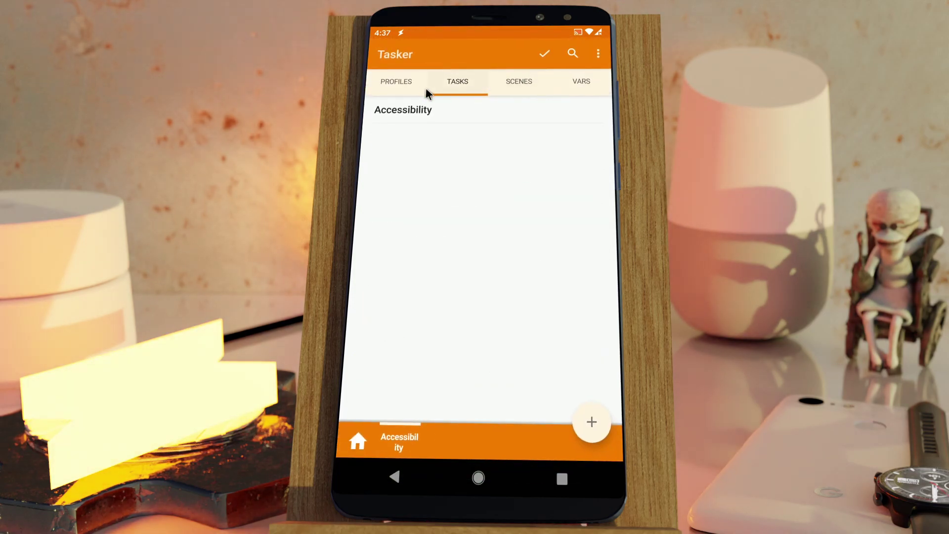
{"action": "left_click", "coordinate": [416, 84]}
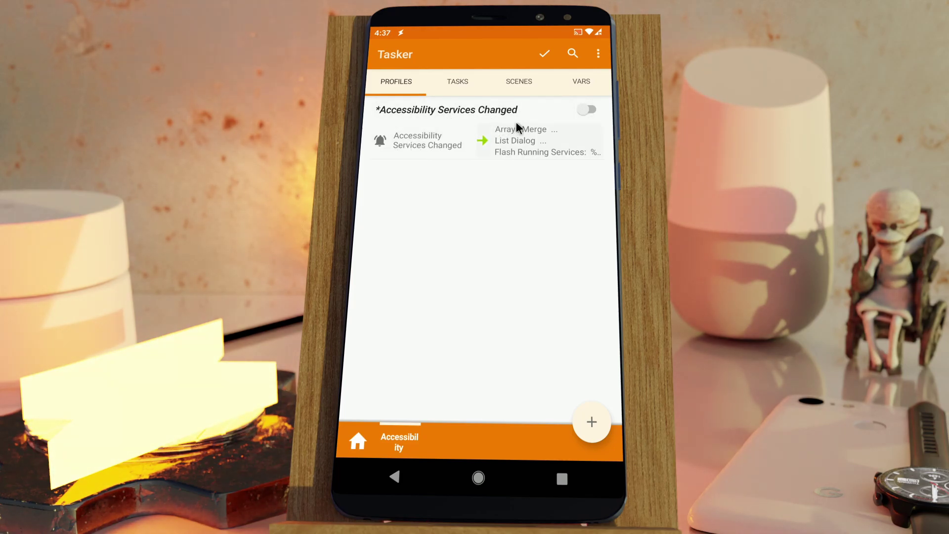
{"action": "left_click", "coordinate": [591, 111]}
{"action": "left_click", "coordinate": [542, 55]}
Inspect the profile's task steps, then apply the configuration again.
{"action": "left_click", "coordinate": [503, 144]}
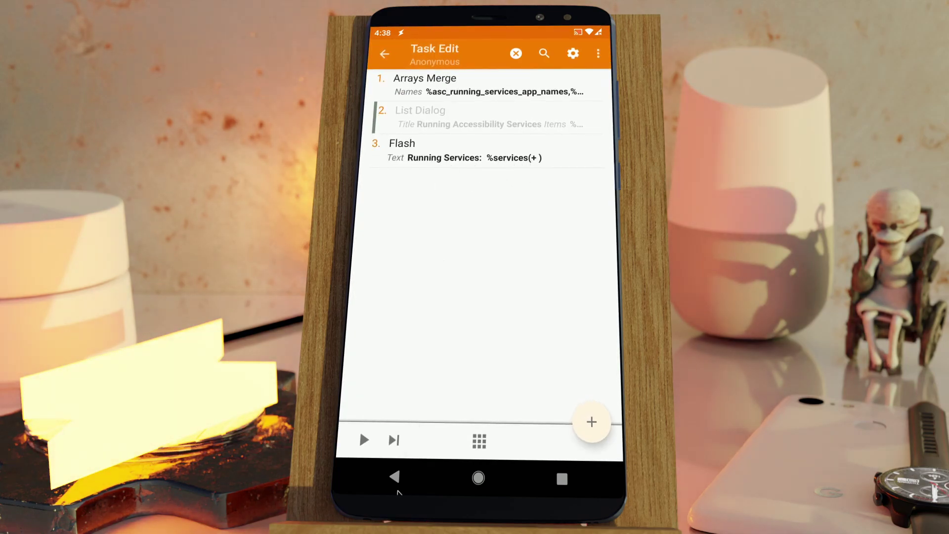
{"action": "key", "text": "Escape"}
{"action": "left_click", "coordinate": [544, 55]}
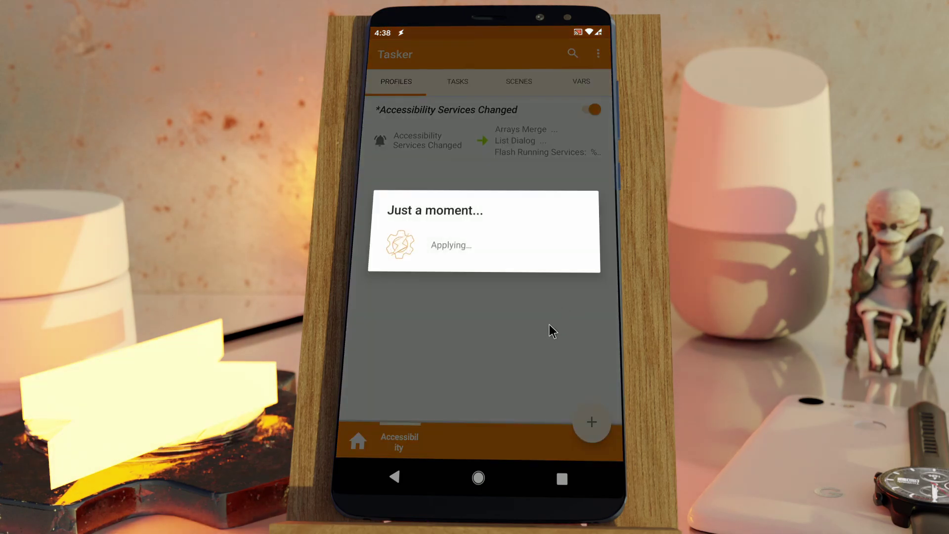
{"action": "key", "text": "super+s"}
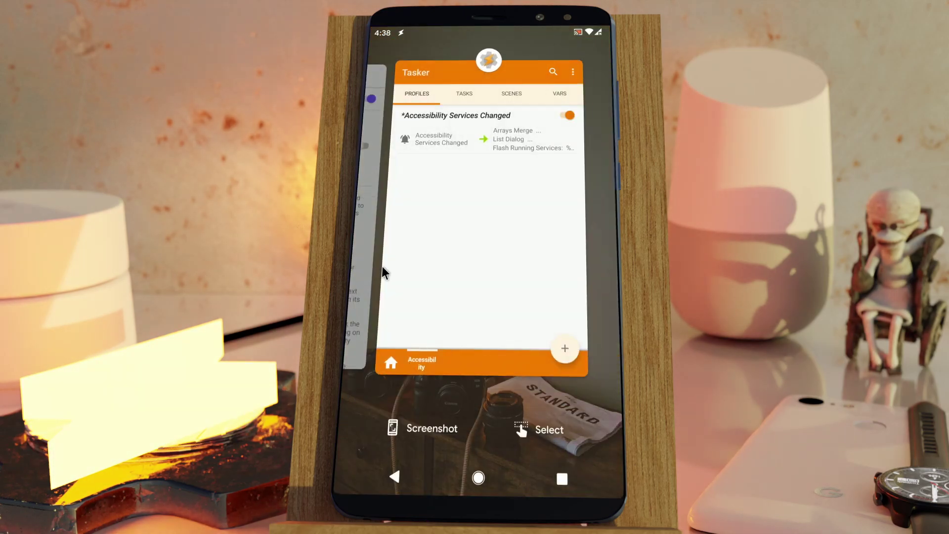
Stop and restart the AutoInput accessibility service, then return to the accessibility services list.
{"action": "left_click", "coordinate": [371, 268]}
{"action": "left_click", "coordinate": [589, 85]}
{"action": "left_click", "coordinate": [569, 266]}
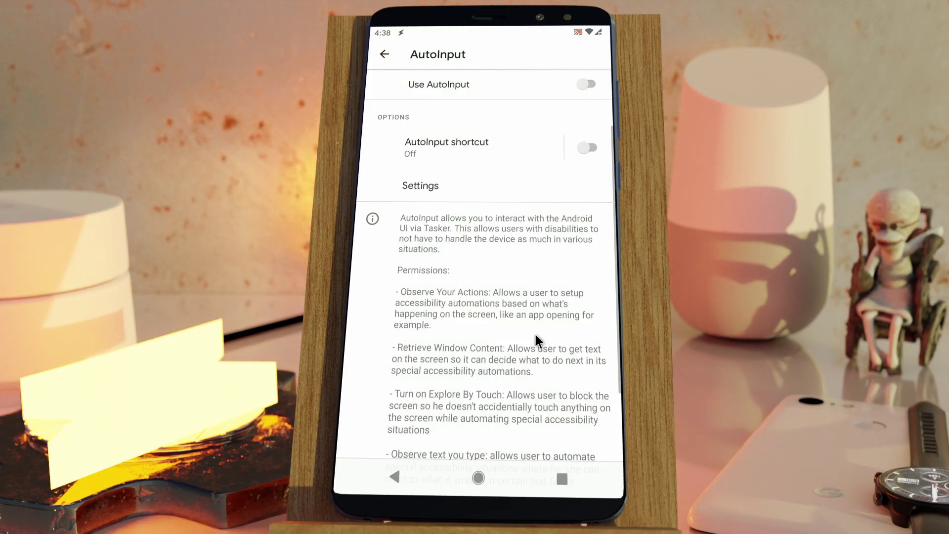
{"action": "key", "text": "Return"}
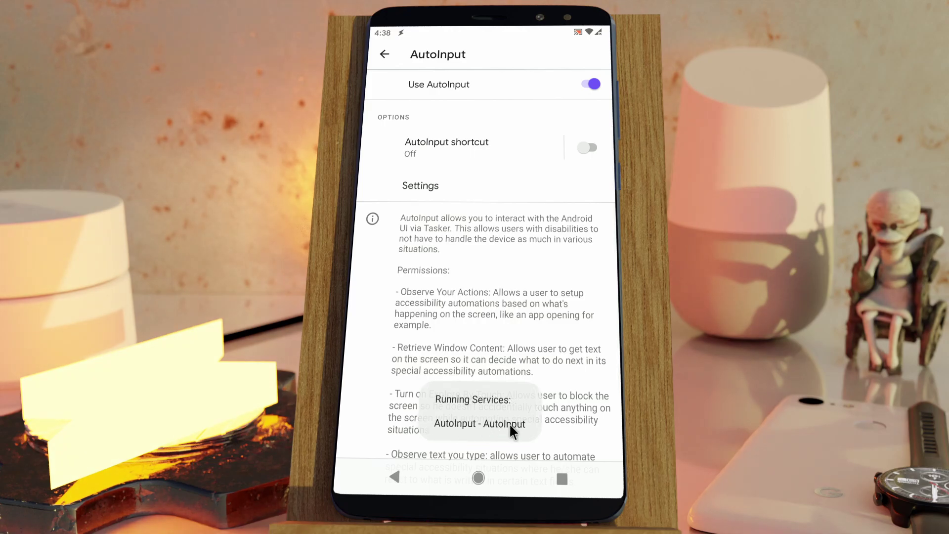
{"action": "left_click", "coordinate": [396, 476]}
{"action": "scroll", "coordinate": [445, 297], "scroll_direction": "down", "scroll_amount": 3}
{"action": "scroll", "coordinate": [450, 236], "scroll_direction": "down", "scroll_amount": 3}
{"action": "scroll", "coordinate": [467, 275], "scroll_direction": "down", "scroll_amount": 3}
{"action": "scroll", "coordinate": [463, 217], "scroll_direction": "down", "scroll_amount": 2}
{"action": "scroll", "coordinate": [460, 260], "scroll_direction": "down", "scroll_amount": 8}
{"action": "scroll", "coordinate": [445, 260], "scroll_direction": "up", "scroll_amount": 3}
{"action": "scroll", "coordinate": [430, 297], "scroll_direction": "up", "scroll_amount": 3}
Turn on Tasker's accessibility service with full device control, then return to the list.
{"action": "left_click", "coordinate": [421, 222]}
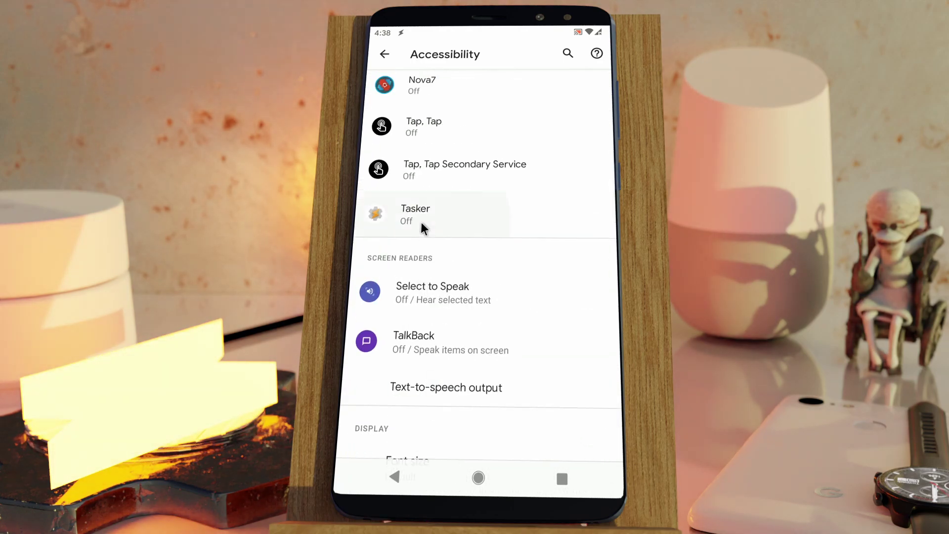
{"action": "left_click", "coordinate": [586, 84]}
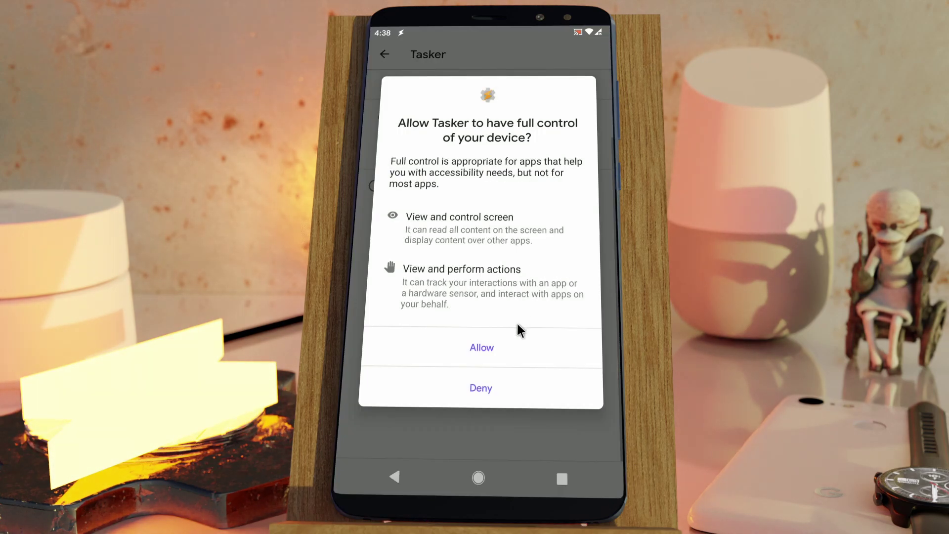
{"action": "left_click", "coordinate": [483, 343]}
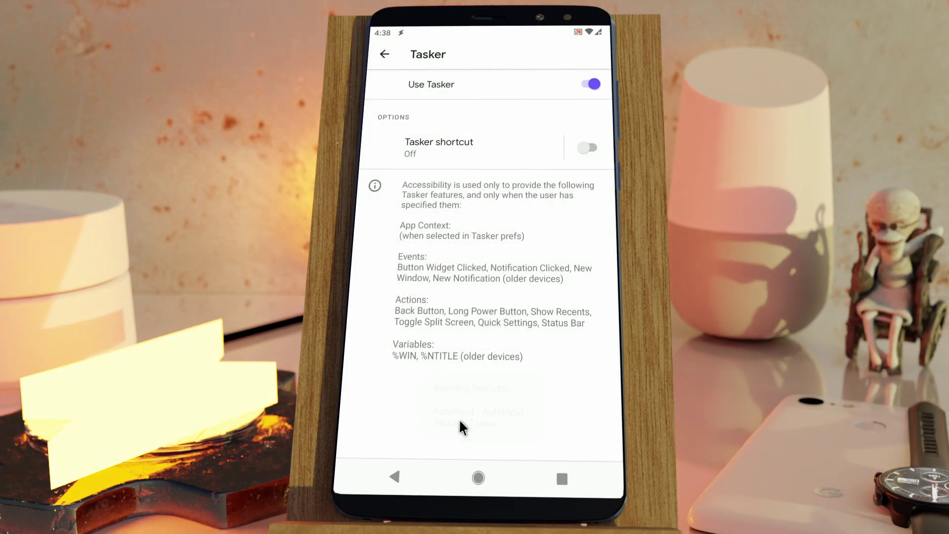
{"action": "left_click", "coordinate": [406, 463]}
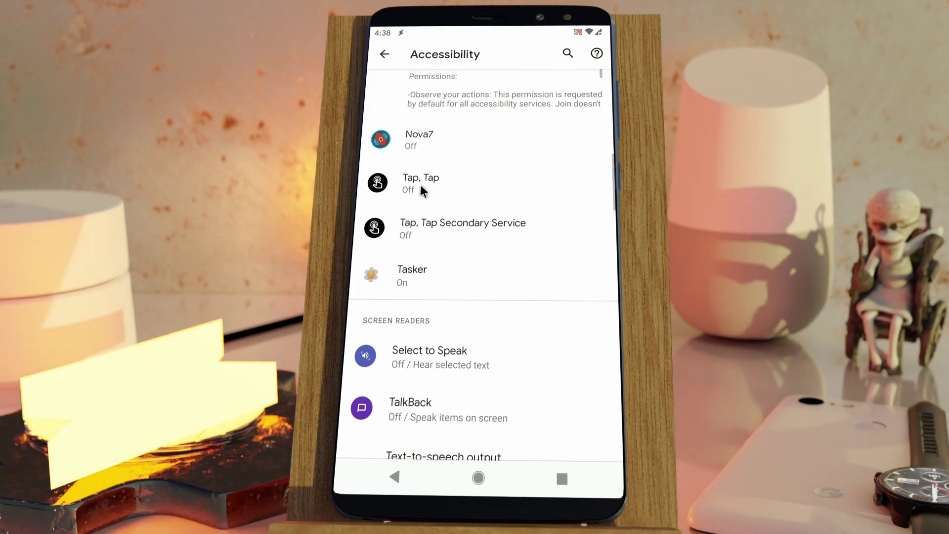
Turn on Tap, Tap Secondary Service and allow it full device control.
{"action": "left_click", "coordinate": [418, 215]}
{"action": "left_click", "coordinate": [586, 84]}
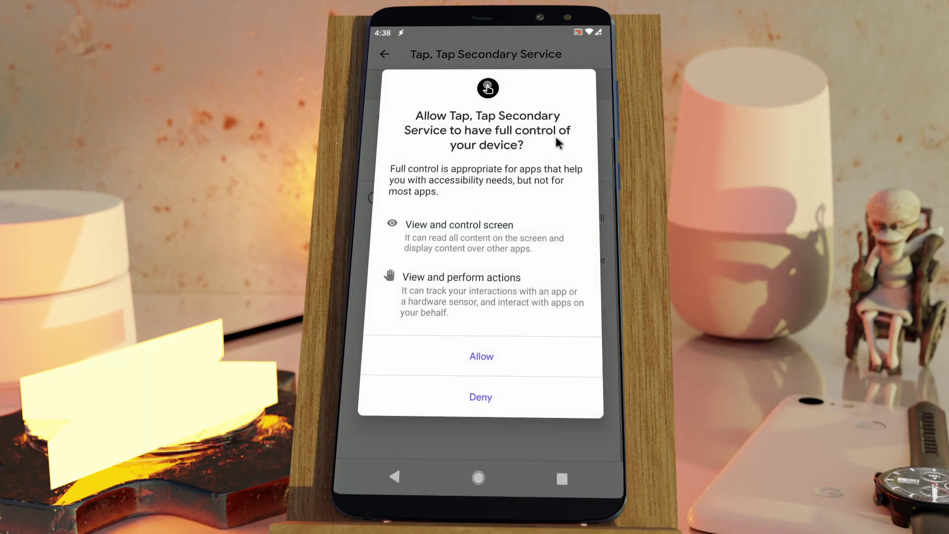
{"action": "left_click", "coordinate": [479, 364]}
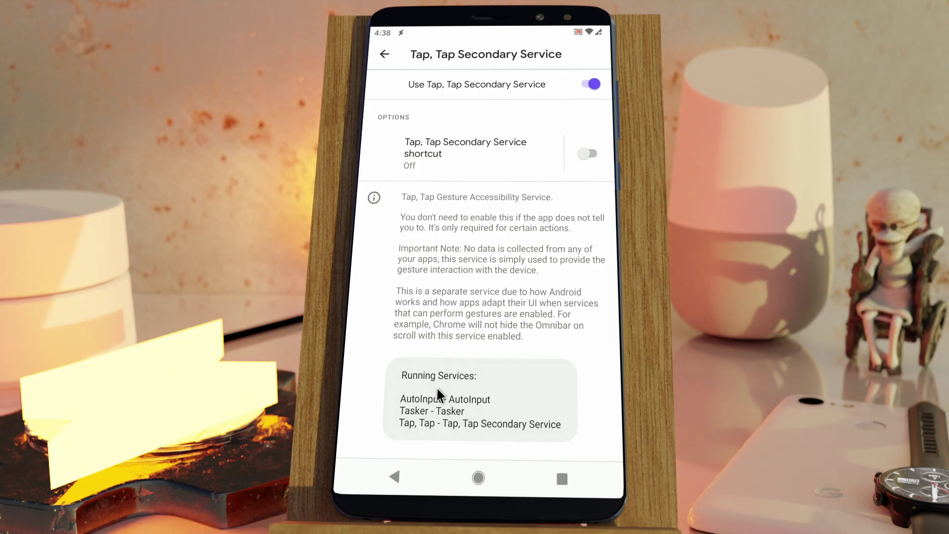
Try stopping the secondary service, cancel once, then request stopping it again.
{"action": "left_click", "coordinate": [591, 83]}
{"action": "left_click", "coordinate": [570, 262]}
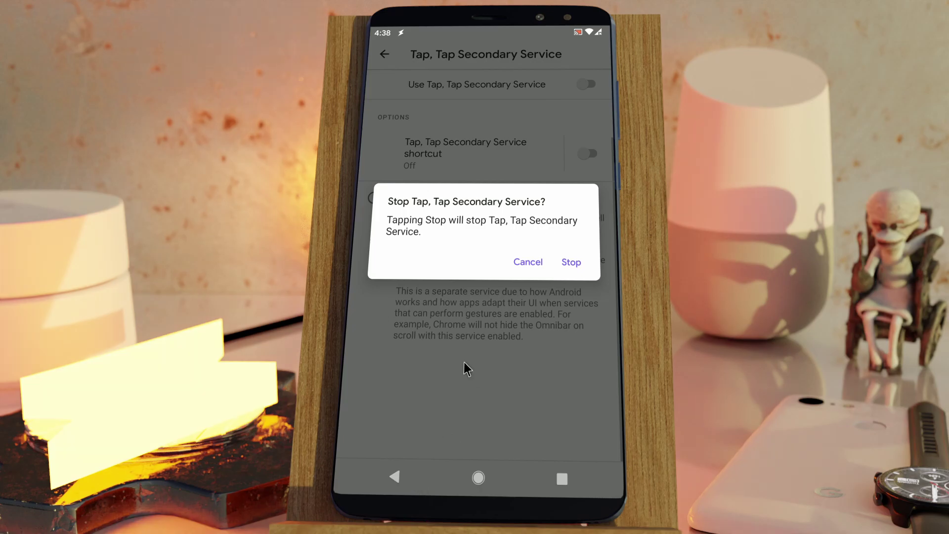
{"action": "left_click", "coordinate": [528, 262]}
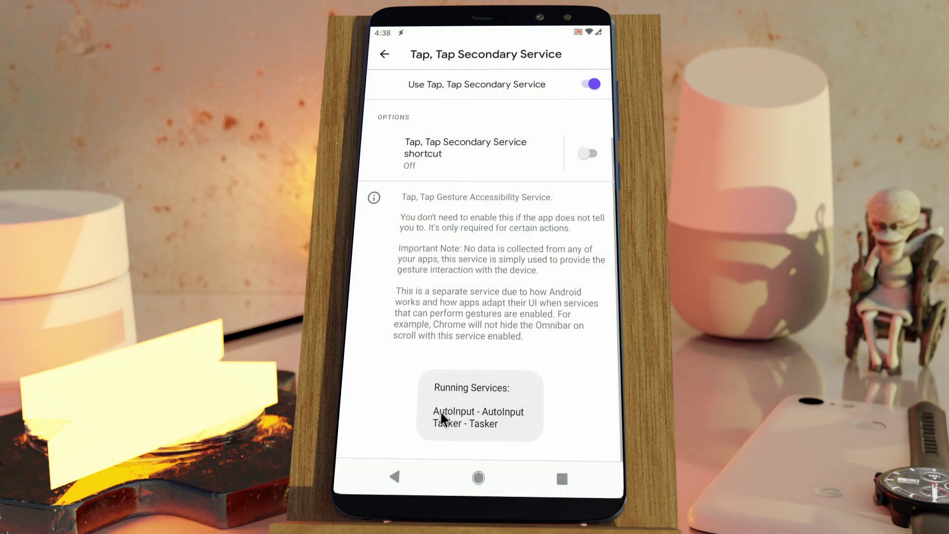
{"action": "left_click", "coordinate": [592, 84]}
Confirm stopping the secondary service, then in Tasker collapse the profile and apply.
{"action": "left_click", "coordinate": [571, 262]}
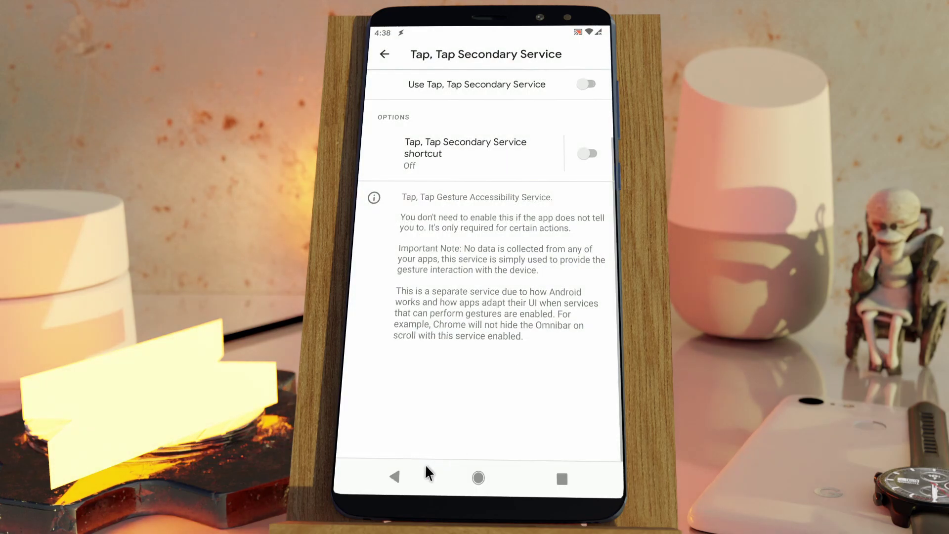
{"action": "left_click", "coordinate": [393, 477]}
{"action": "double_click", "coordinate": [561, 478]}
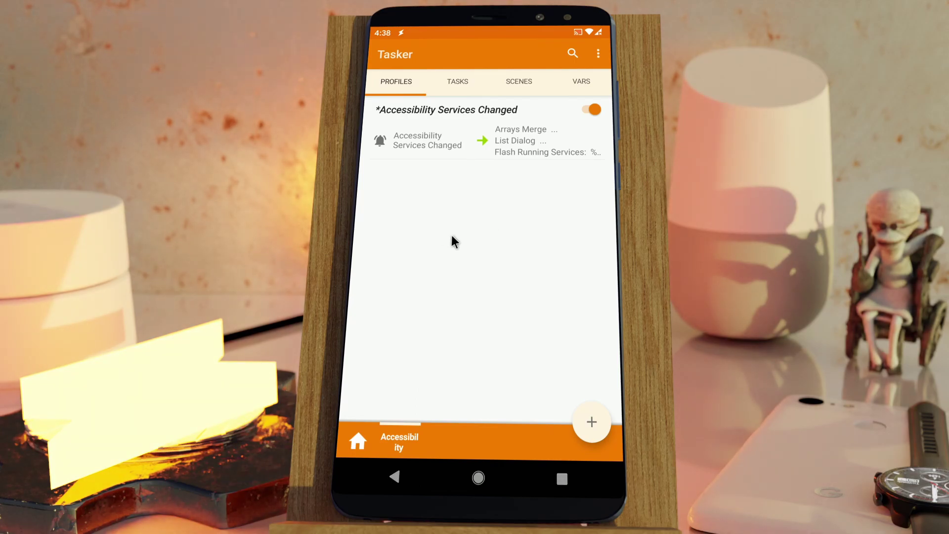
{"action": "left_click", "coordinate": [459, 114]}
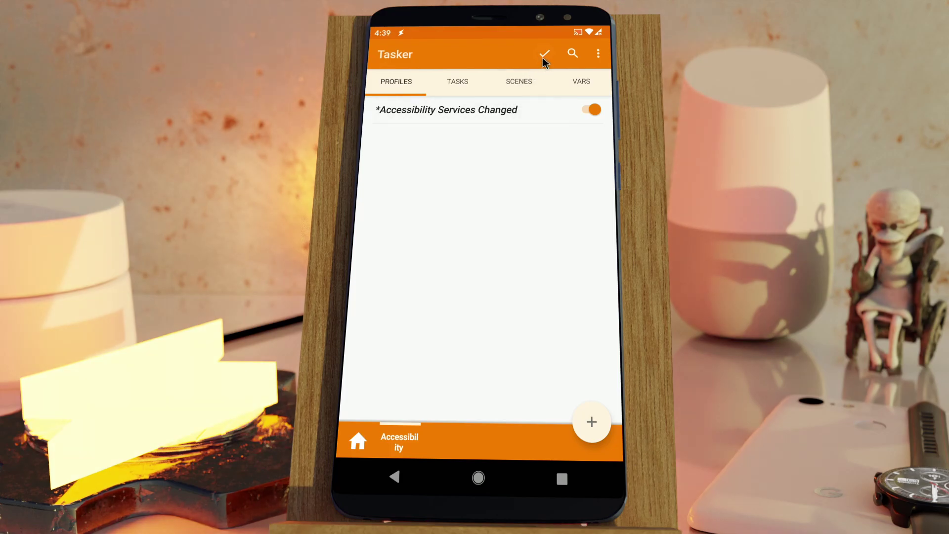
{"action": "left_click", "coordinate": [543, 55]}
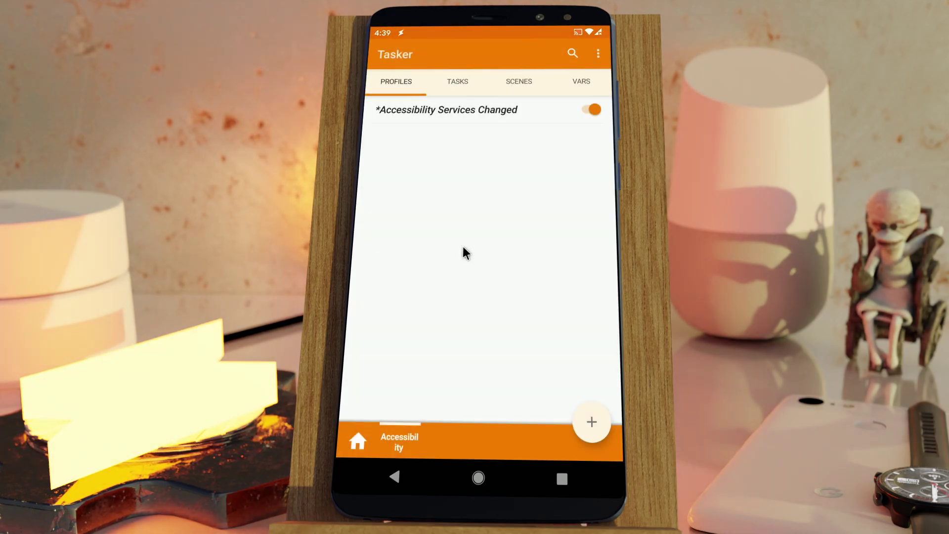